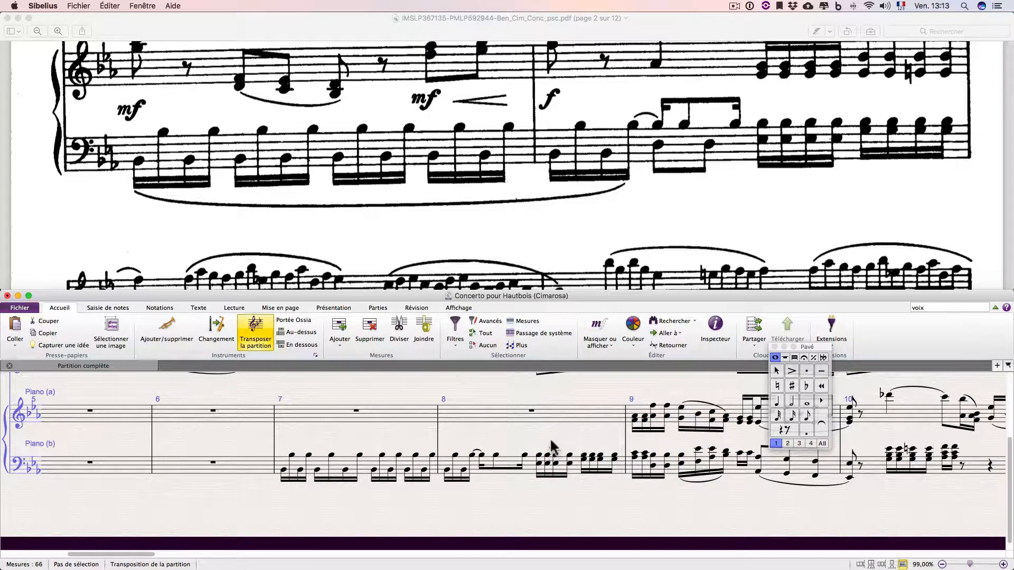
- Try entering an eighth-note D3 in voice 1 on beat 2 of bar 8 in the Piano (b) staff, undoing the attempt
left_click(807, 416)
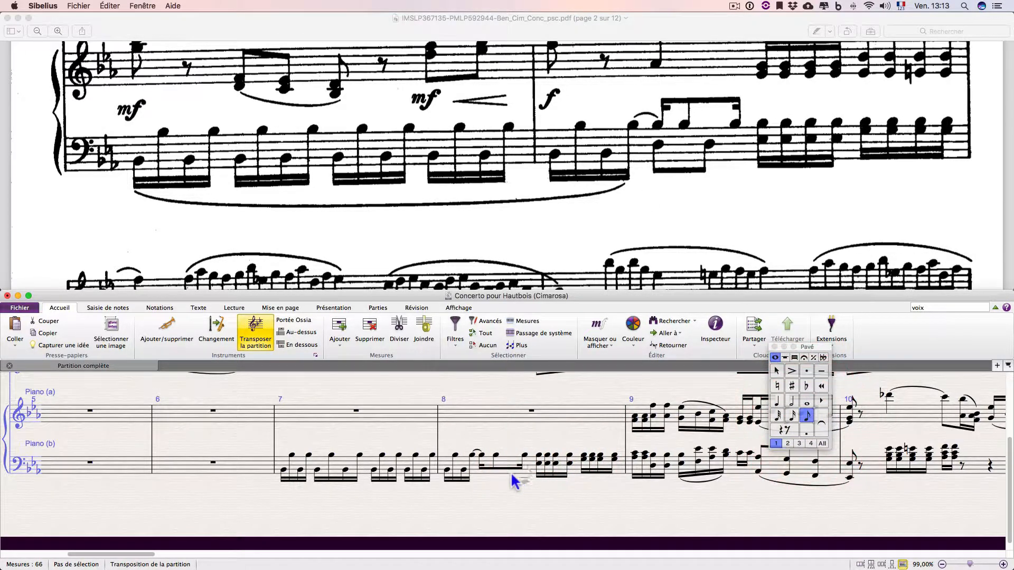
left_click(479, 467)
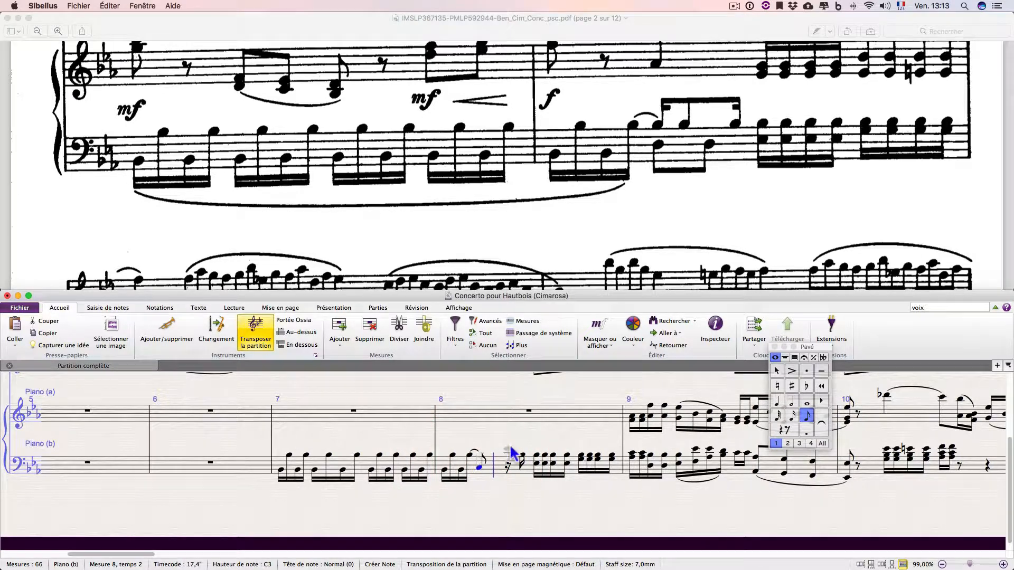
key("Up")
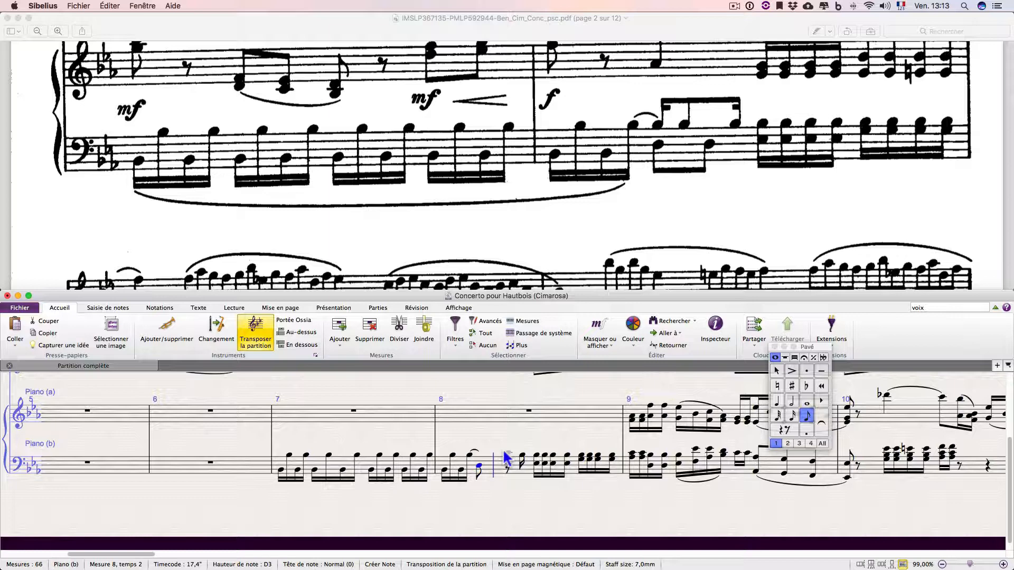
key("super+z")
key("super+z")
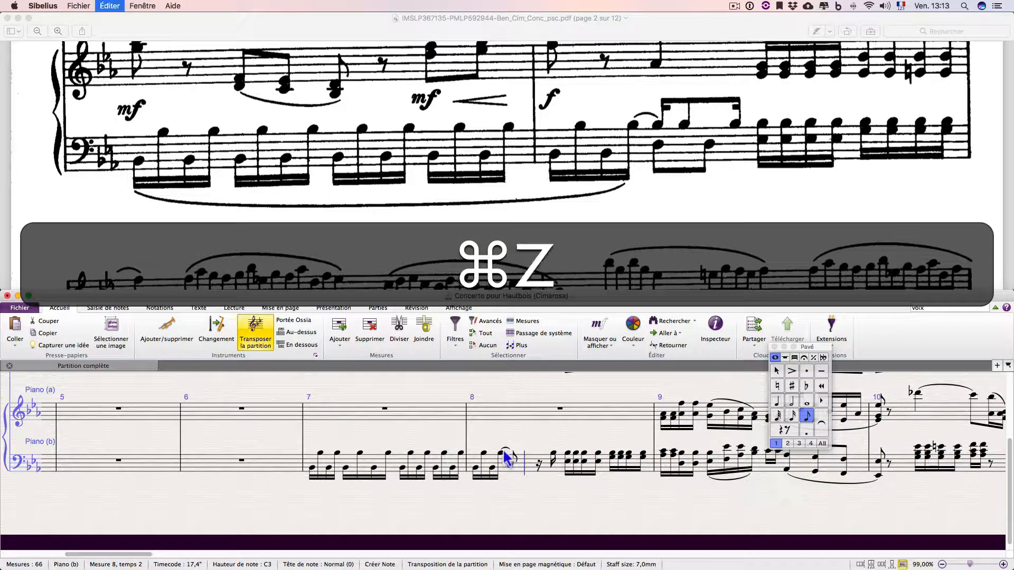
key("super+z")
left_click(532, 441)
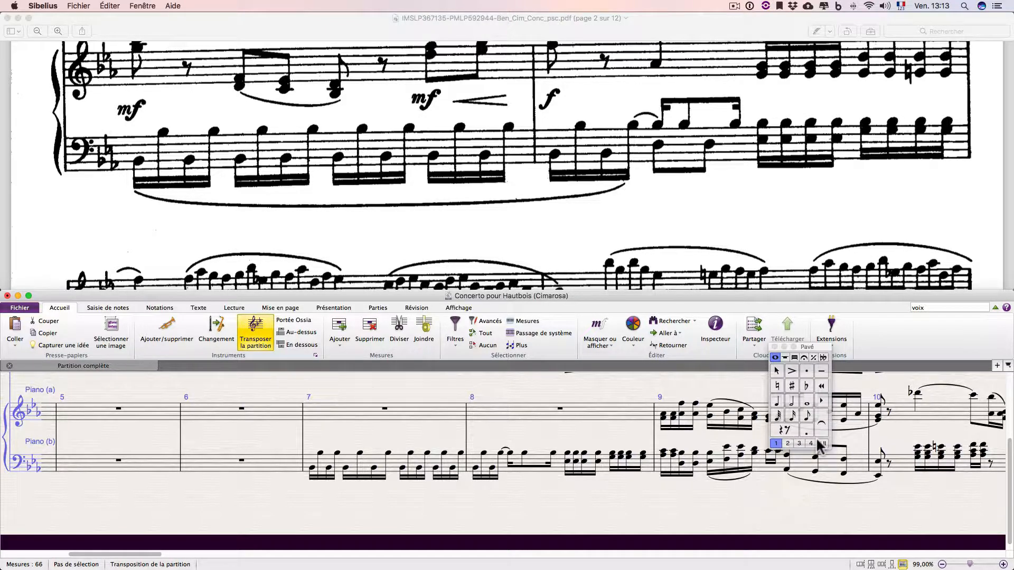
left_click(541, 501)
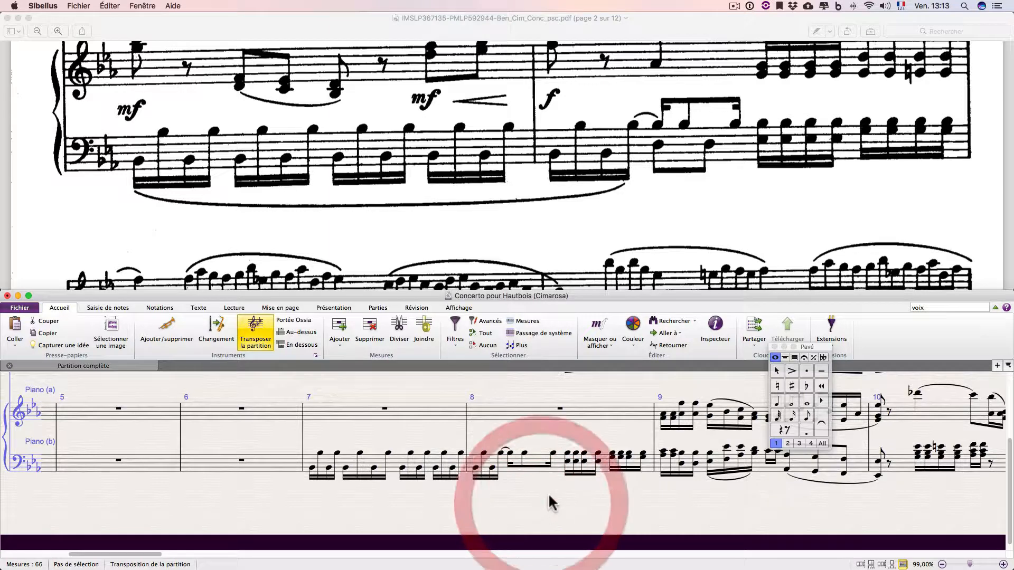
- Add two eighth-note D3s in voice 2 from beat 2 of bar 8 in the Piano (b) staff
left_click(509, 452)
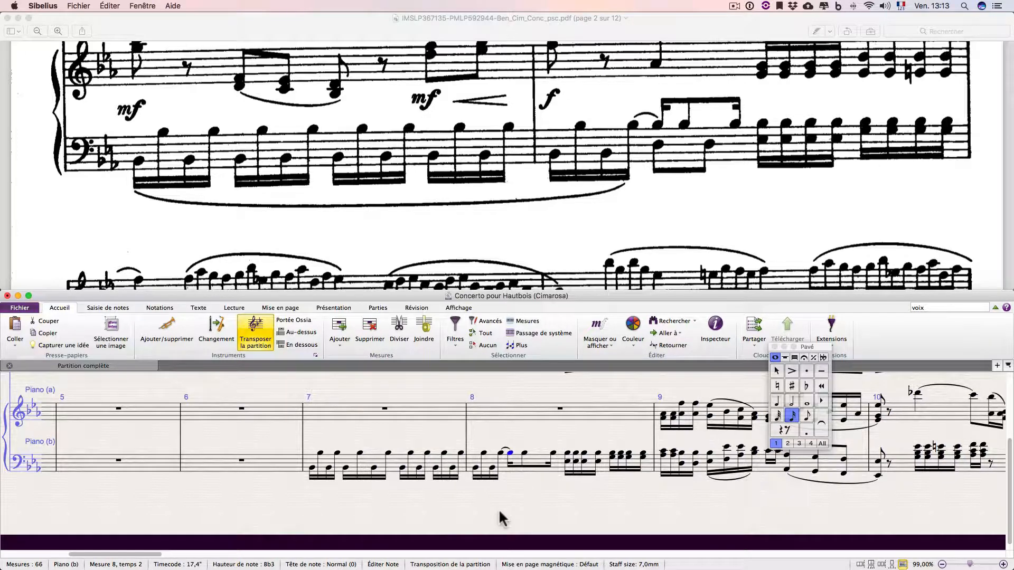
key("n")
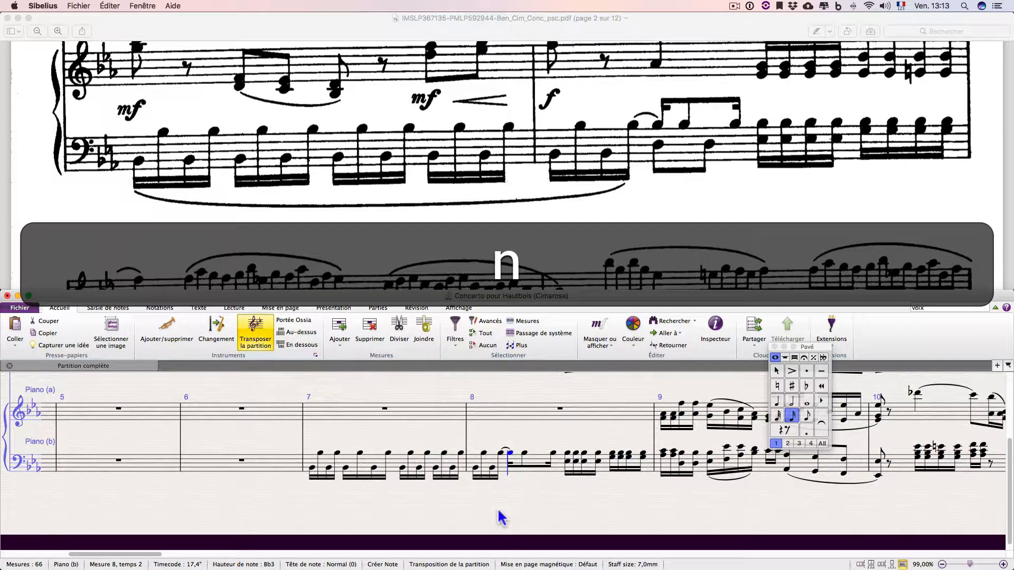
left_click(787, 444)
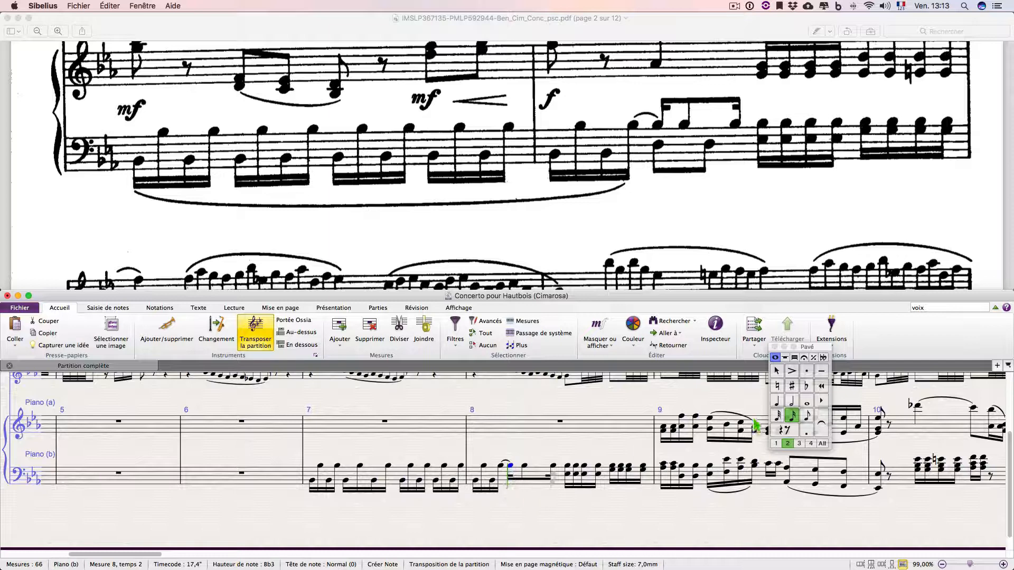
left_click(776, 444)
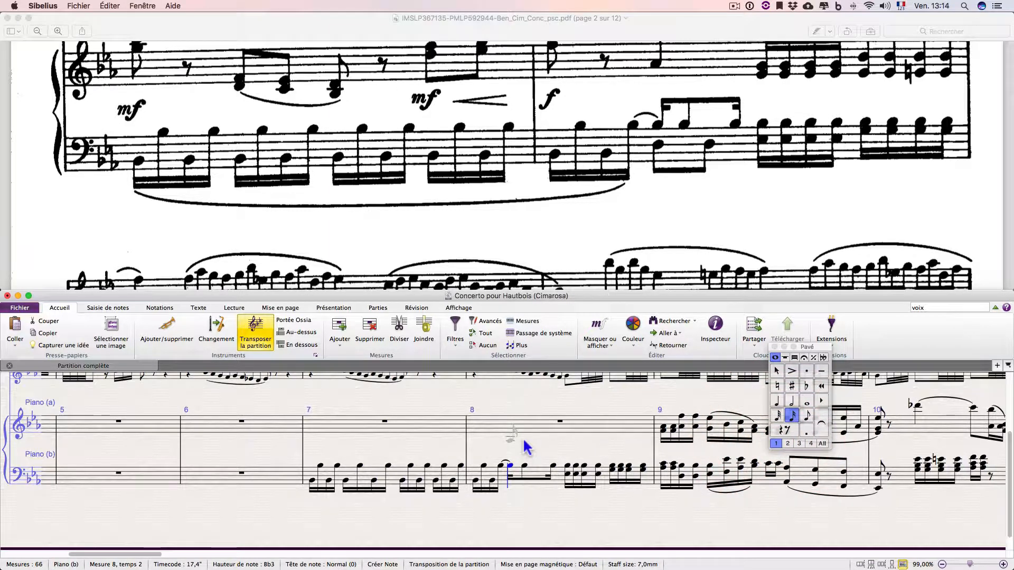
key("alt+2")
key("3")
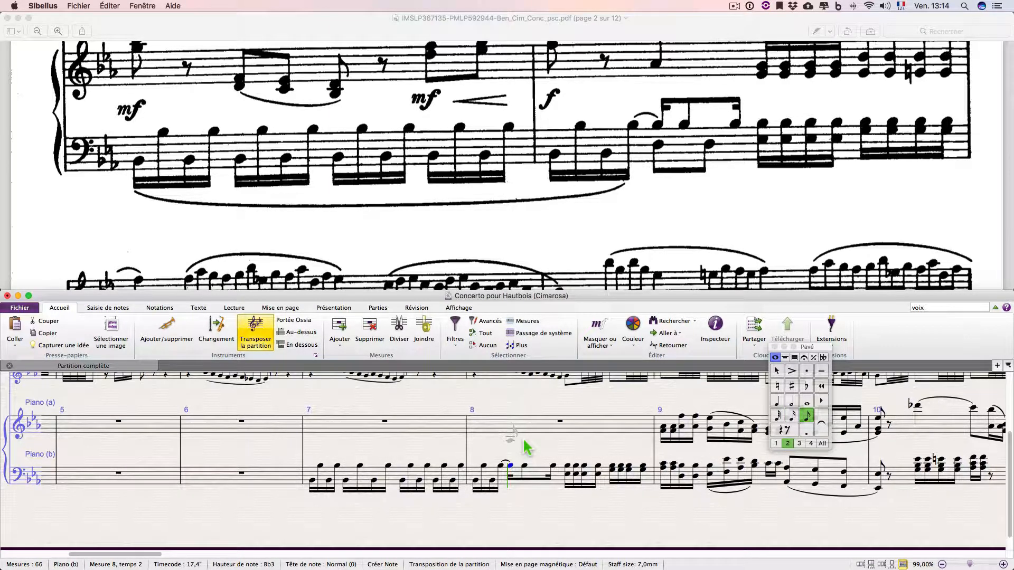
key("d")
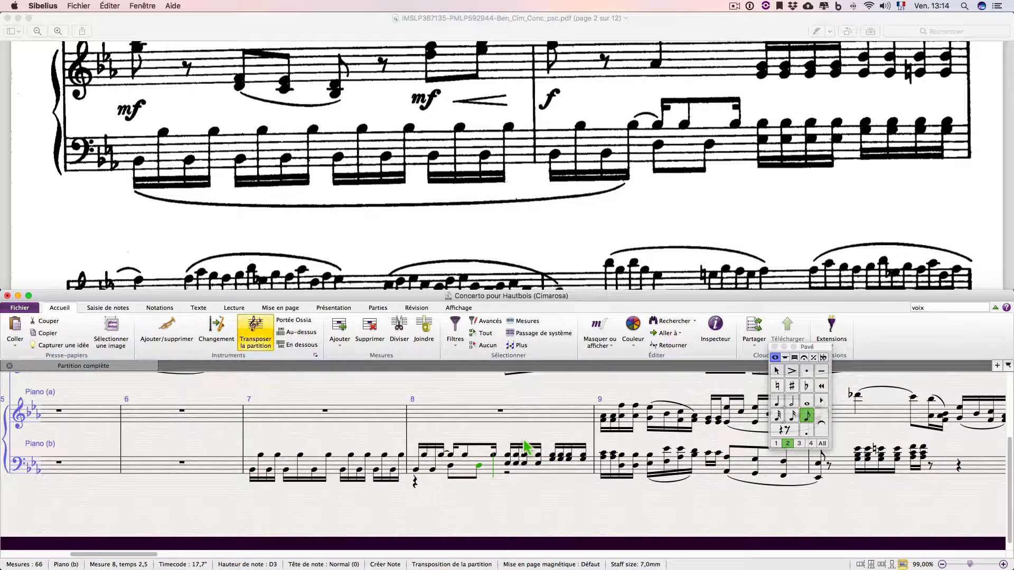
key("Escape")
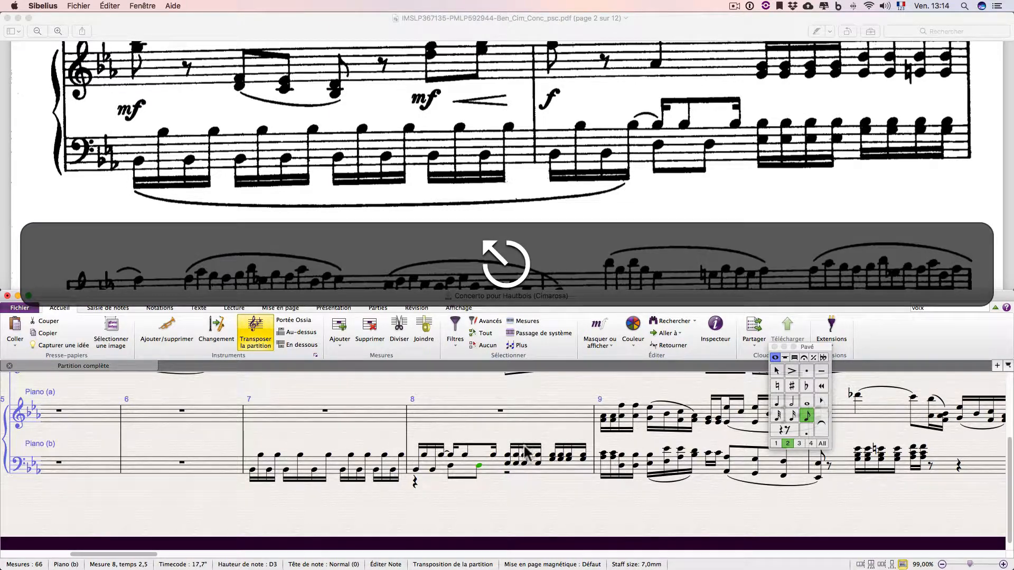
left_click(548, 491)
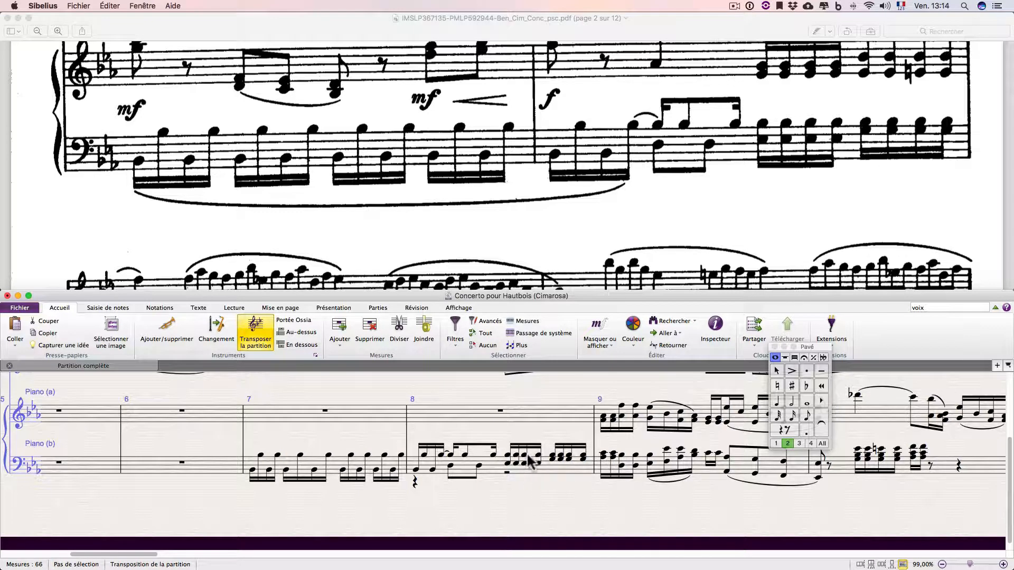
left_click(523, 487)
- Hide the two superfluous voice 2 rests in bar 8 of the Piano (b) staff
left_click(416, 482)
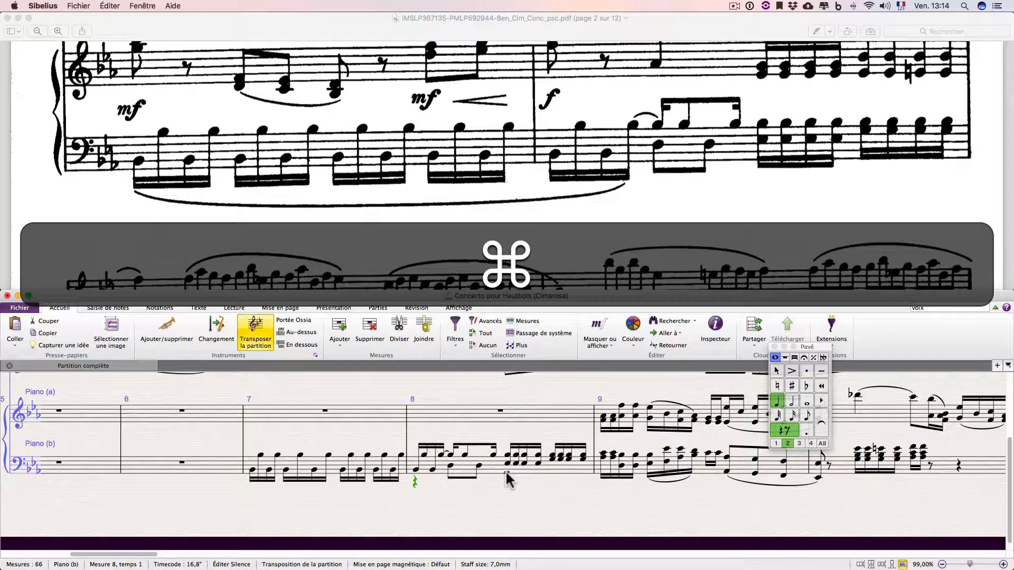
left_click(507, 473, "super")
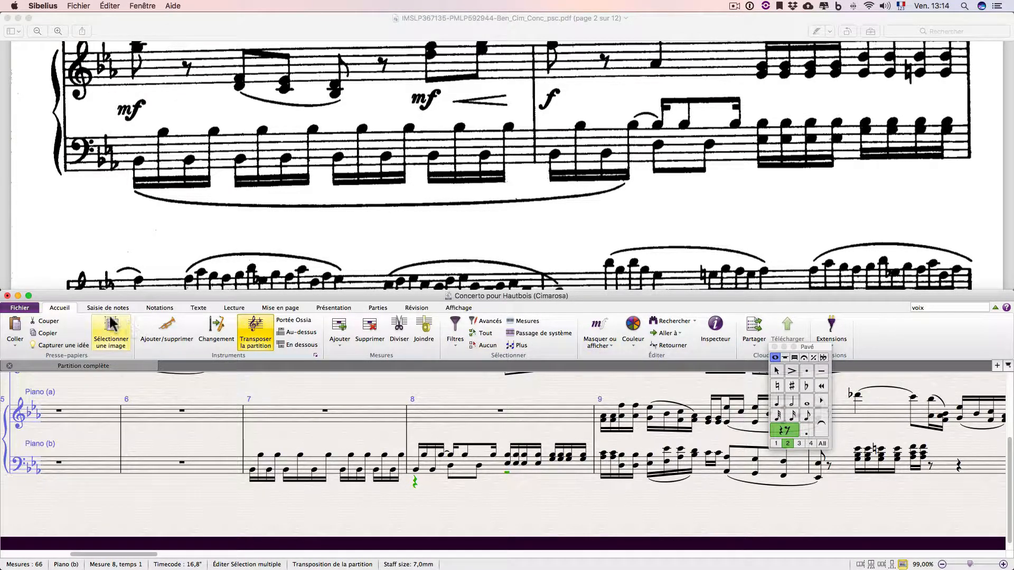
left_click(599, 343)
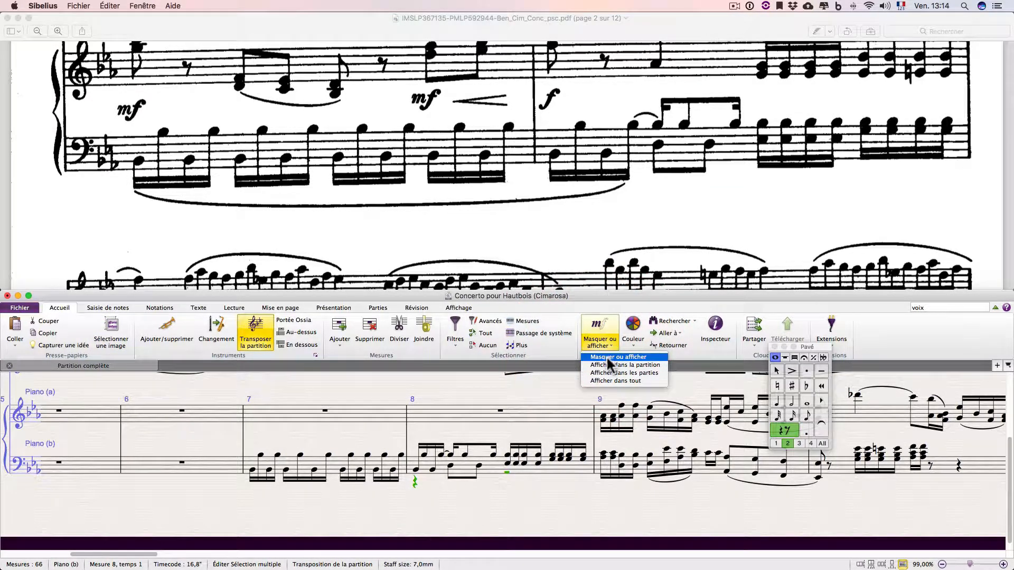
left_click(606, 356)
left_click(476, 520)
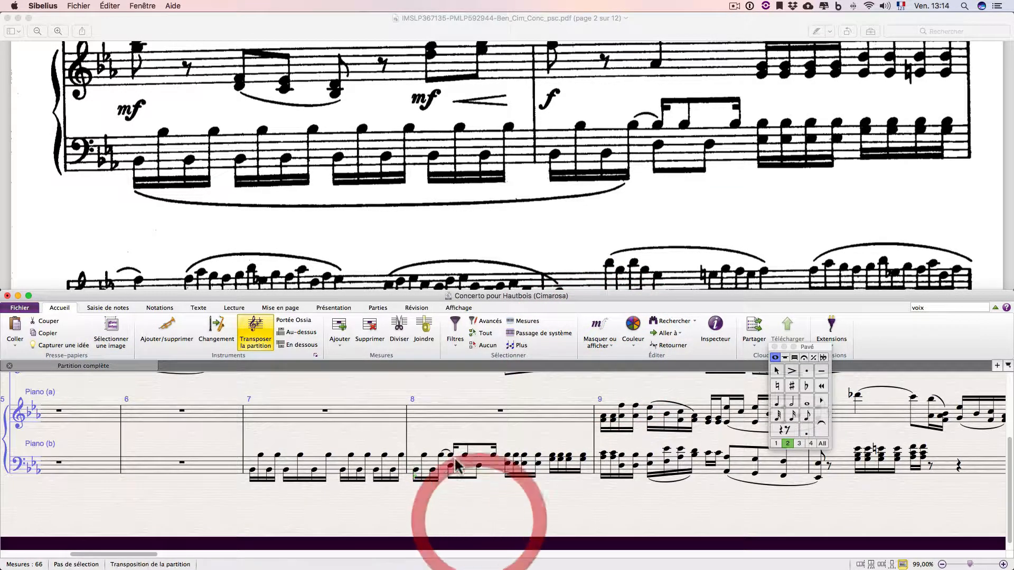
- Insert a treble clef (Clé de sol) before bar 15 in the Piano (b) staff
scroll(464, 508, "left", 5)
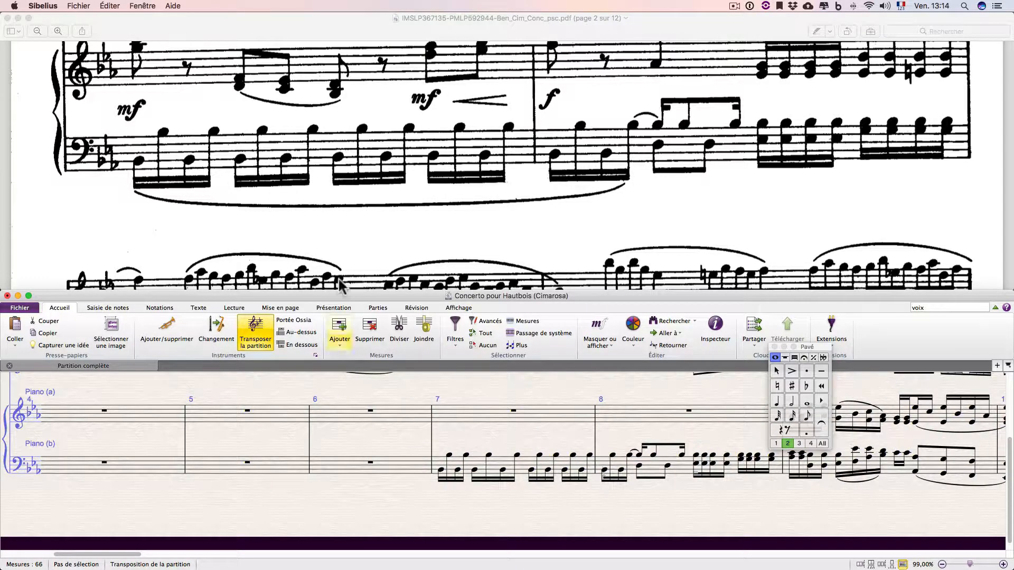
scroll(369, 261, "down", 5)
scroll(370, 261, "down", 10)
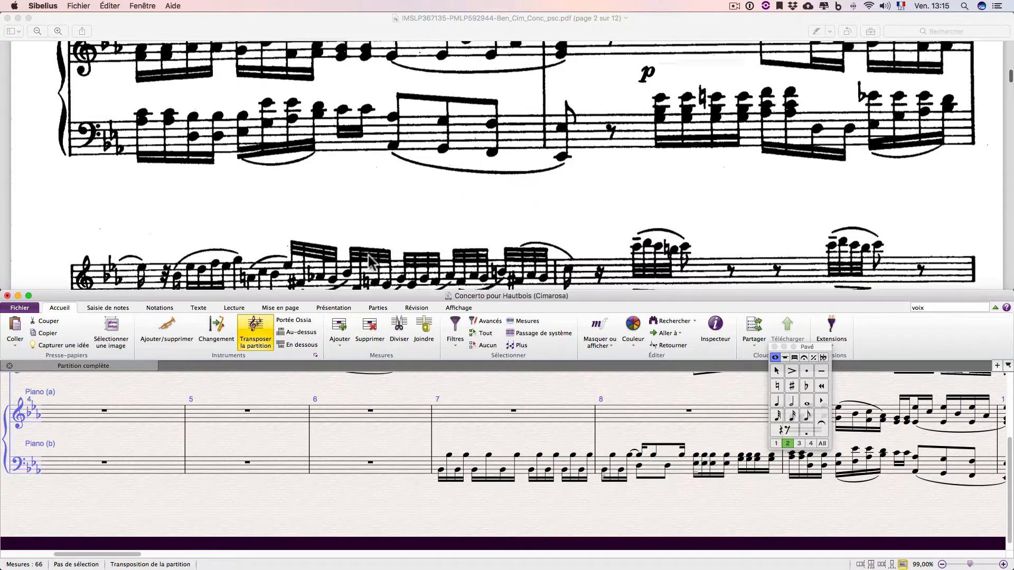
scroll(370, 253, "down", 2)
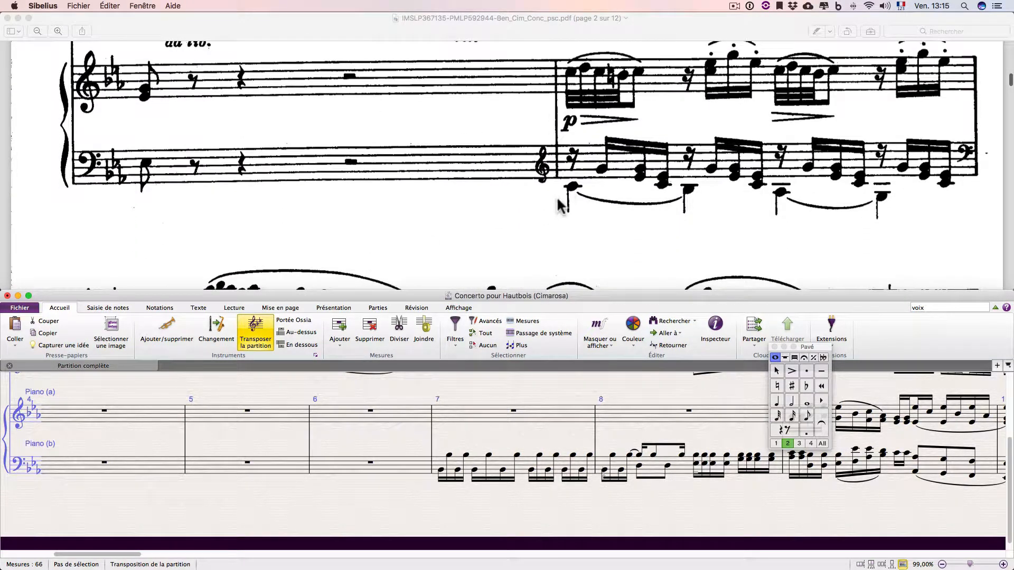
scroll(643, 505, "right", 10)
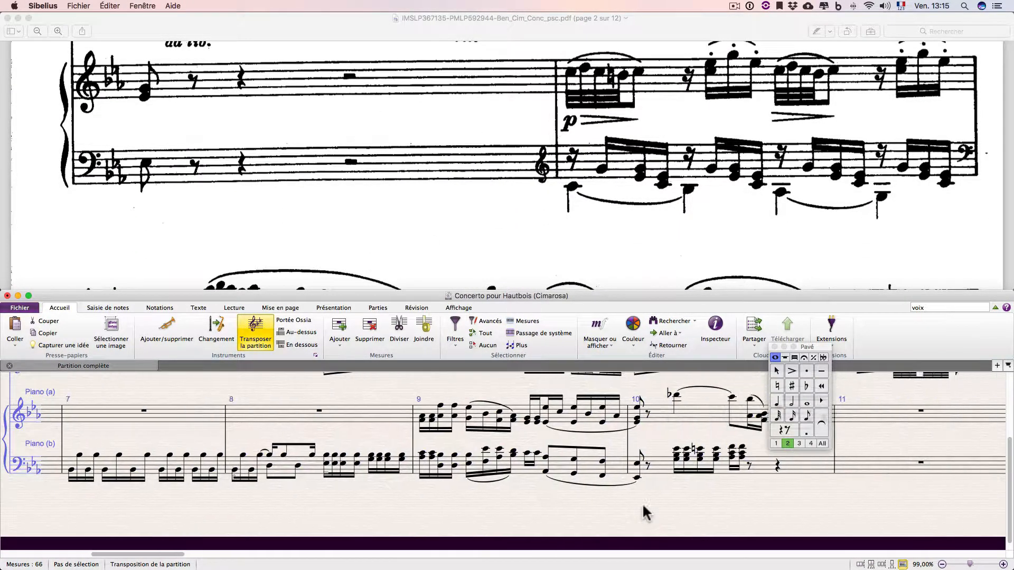
left_click(360, 469)
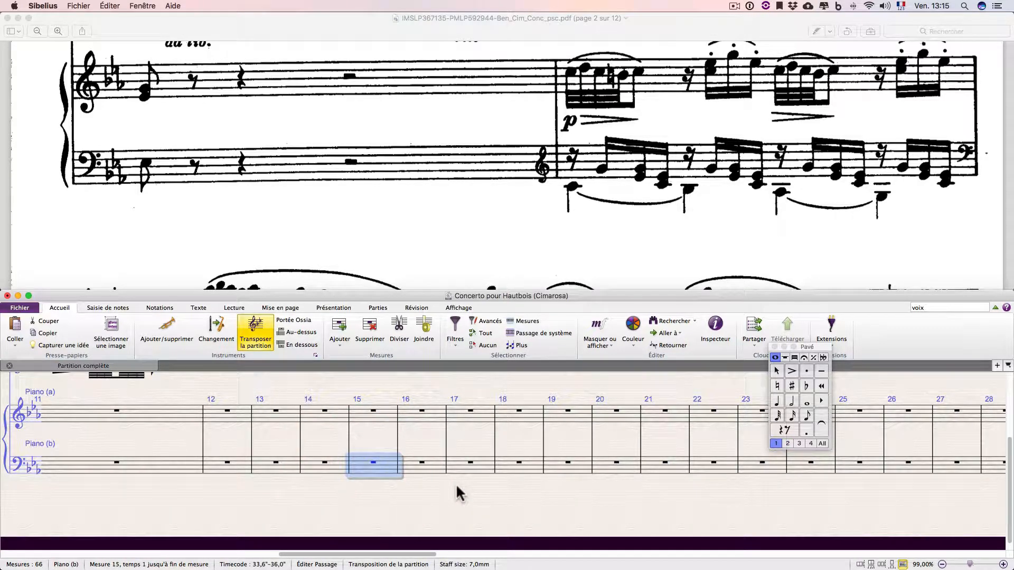
key("n")
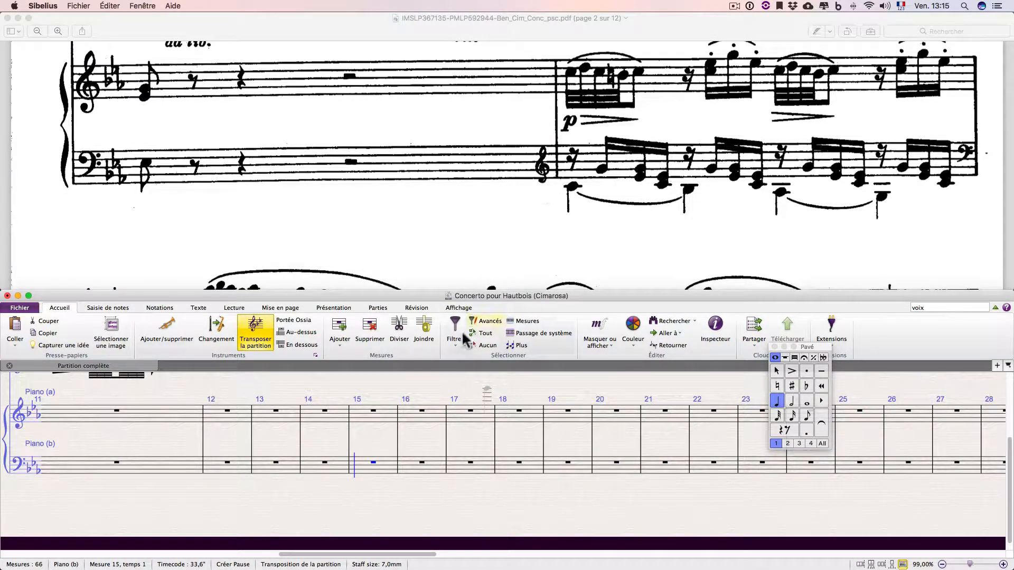
key("q")
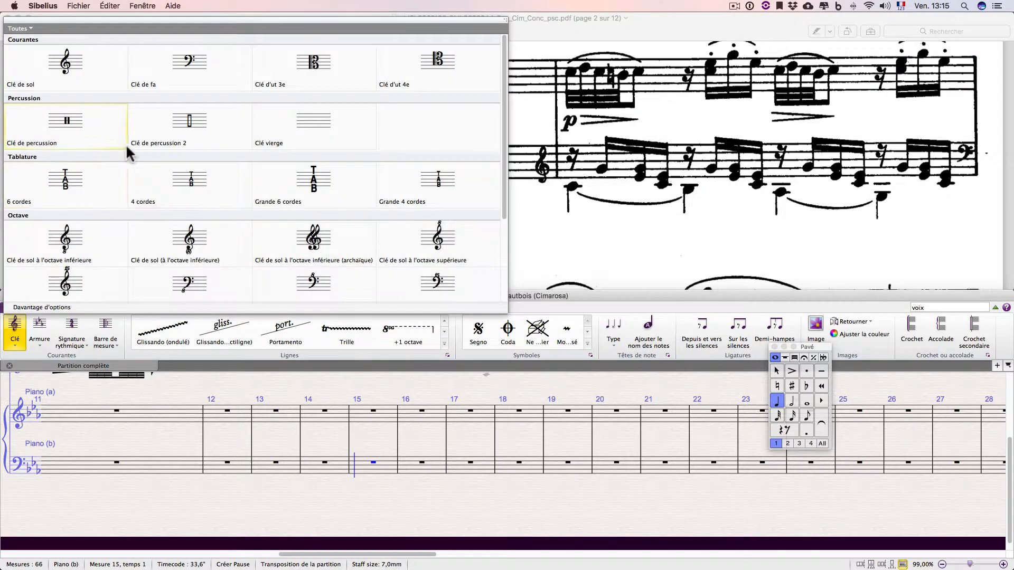
left_click(89, 78)
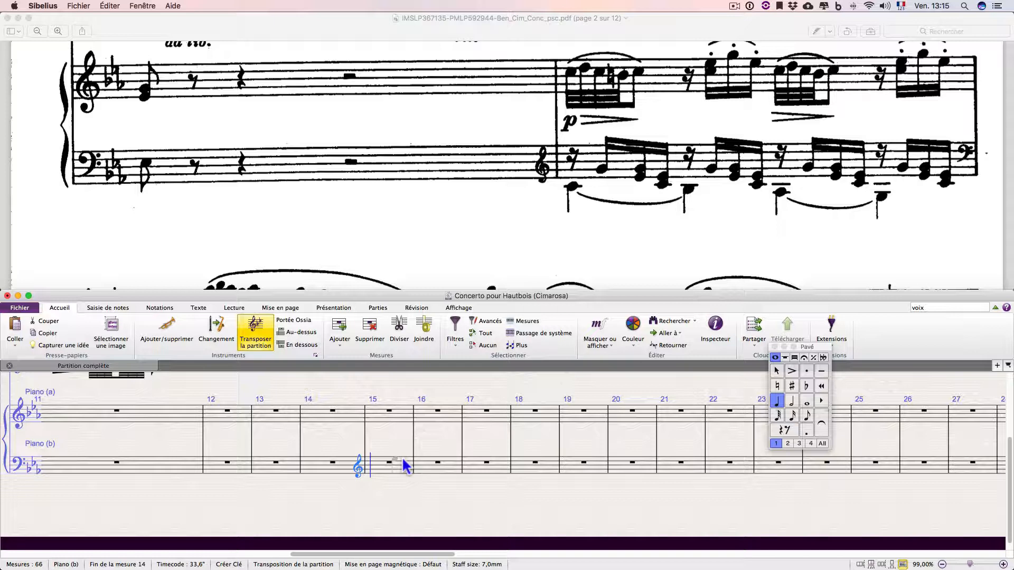
- Enter the descending quarter notes C4, B, A and G3 in voice 2 of bar 15 in the Piano (b) staff
key("alt")
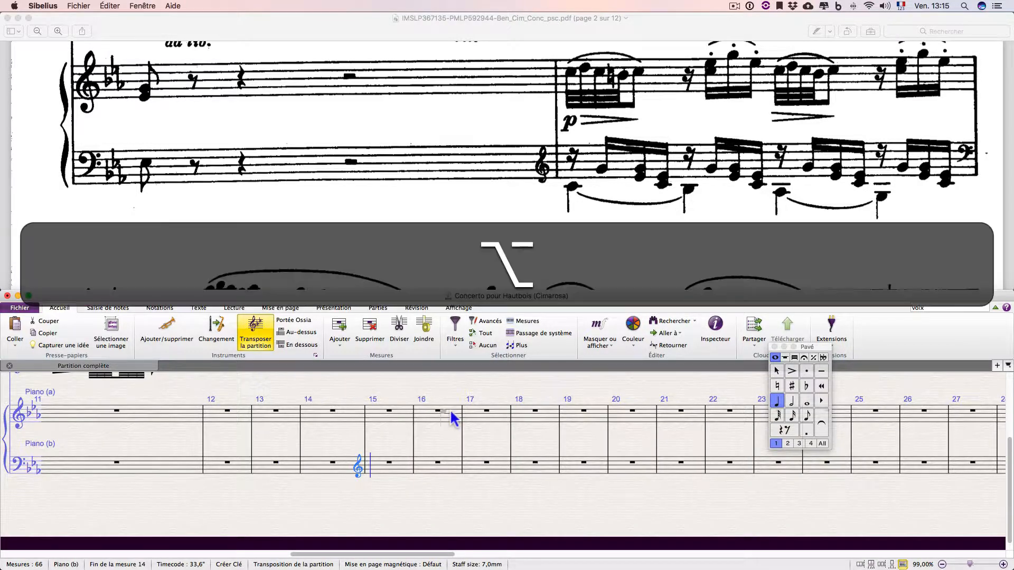
key("alt+2")
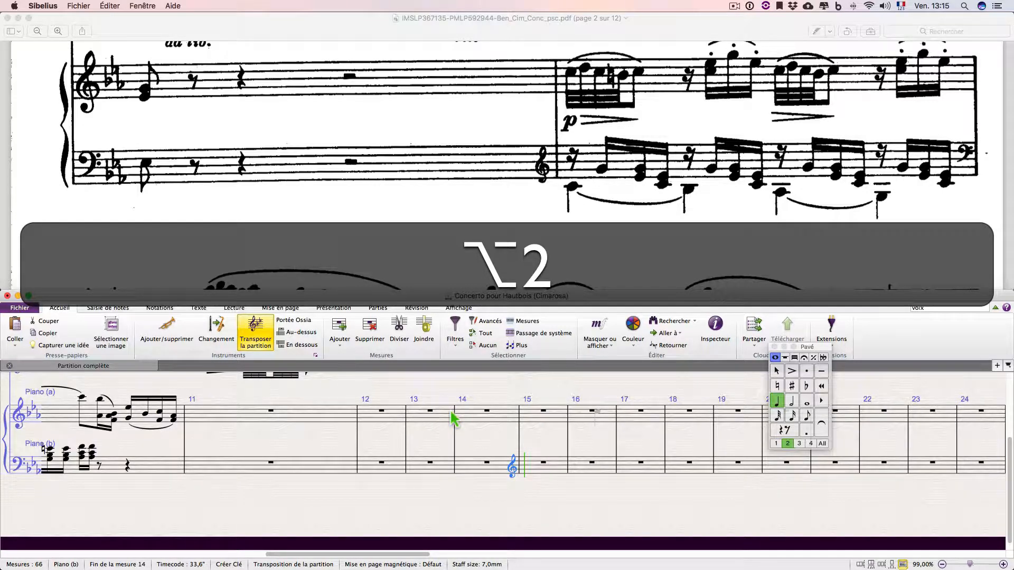
key("alt")
key("4")
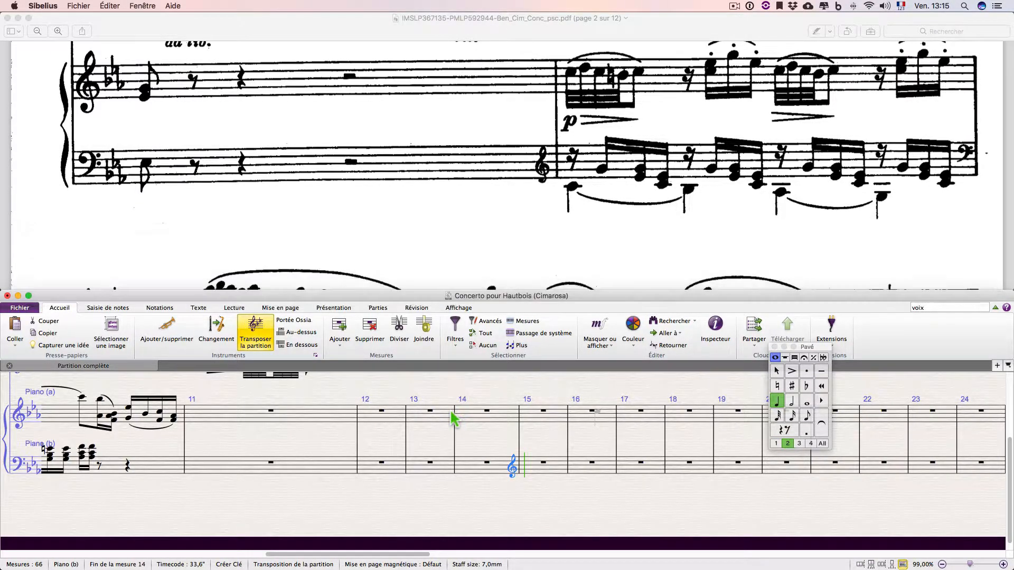
key("c")
key("super+Up")
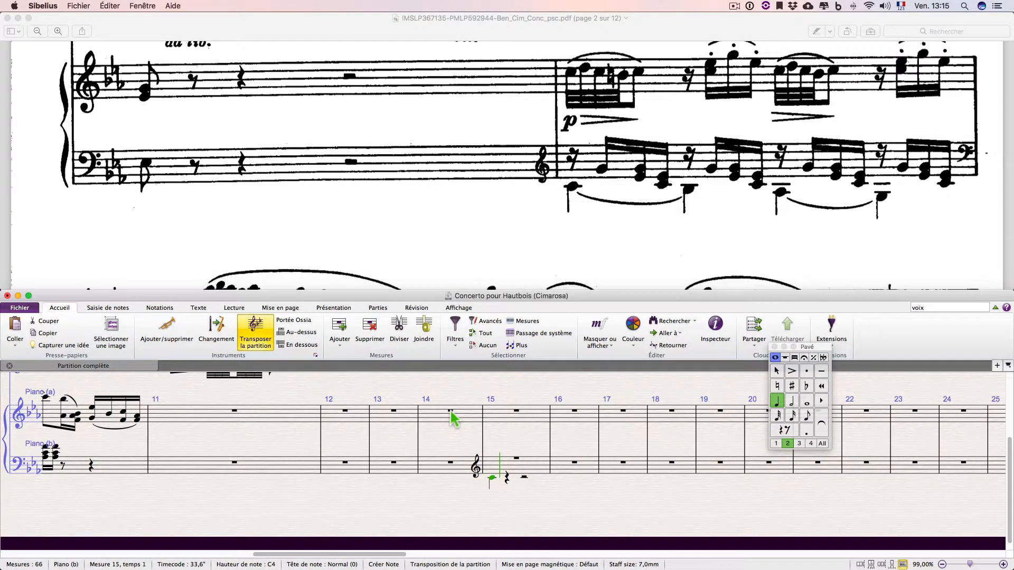
key("b")
key("a")
key("g")
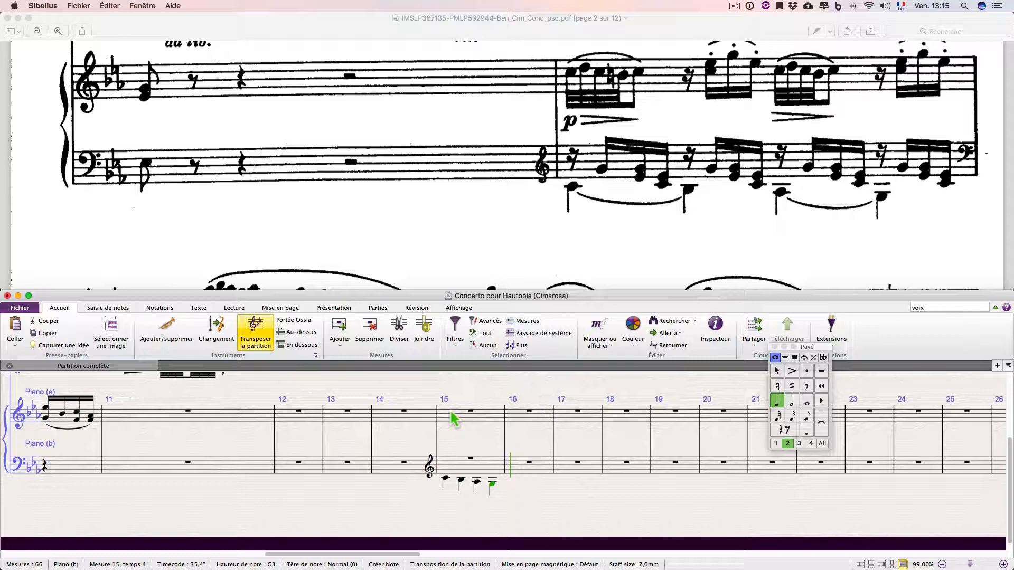
- Enter a sixteenth rest, G4, and the sixteenth chords Eb4–G4 and C4–Eb4 in voice 1 on beat 1 of bar 15 in Piano (b)
key("super+Left")
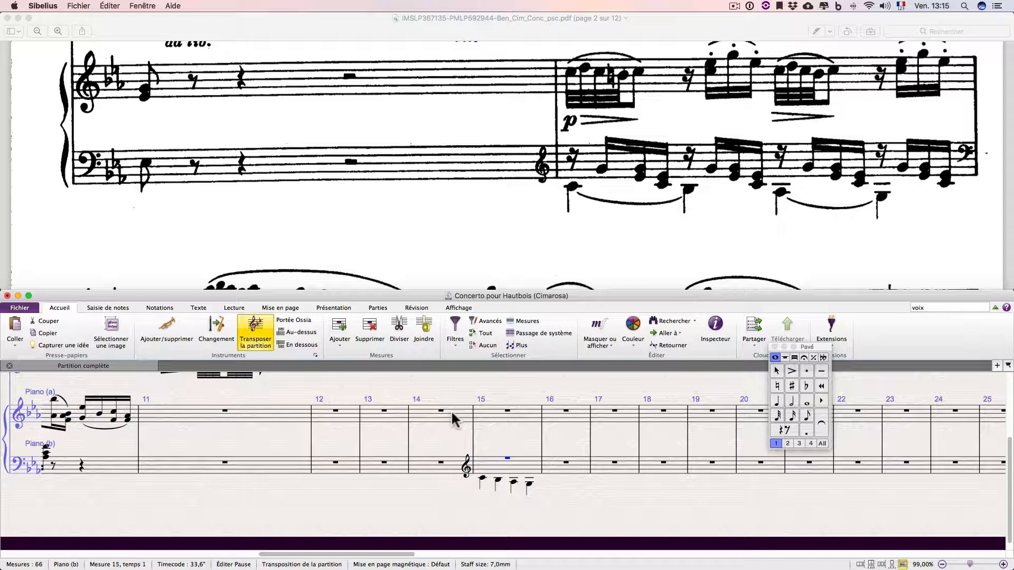
key("2")
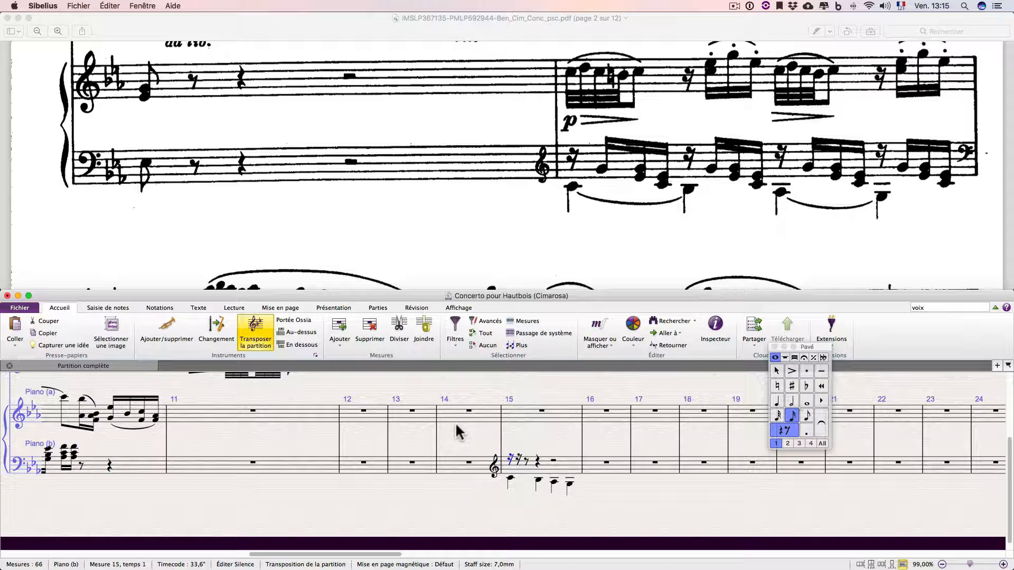
key("0")
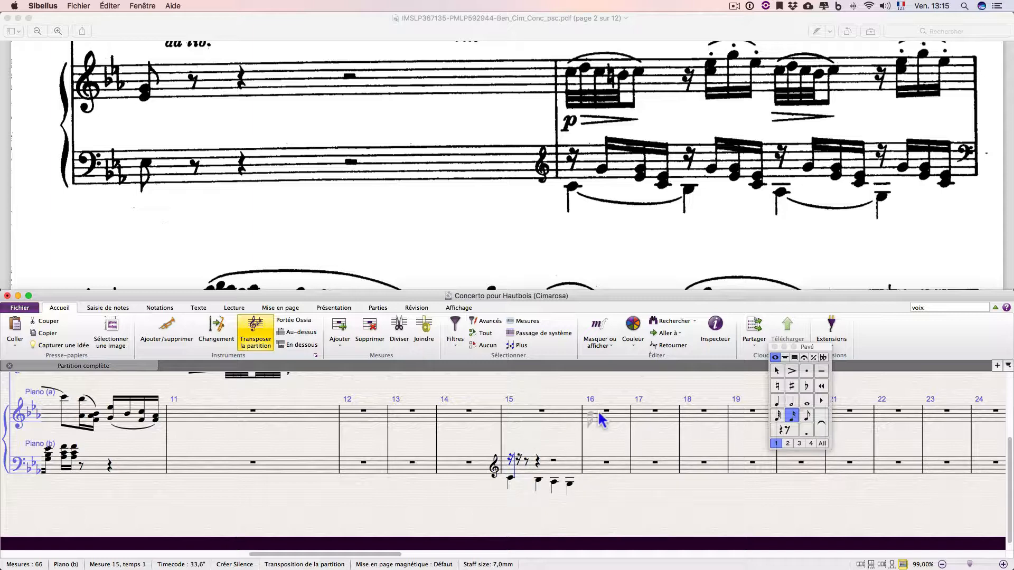
key("g")
key("super+Up")
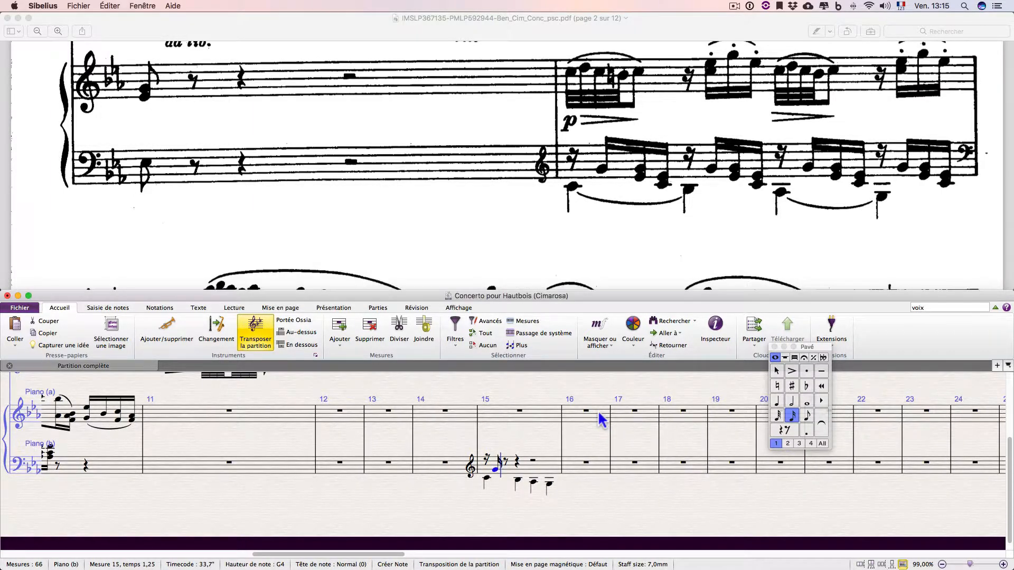
key("e")
key("c")
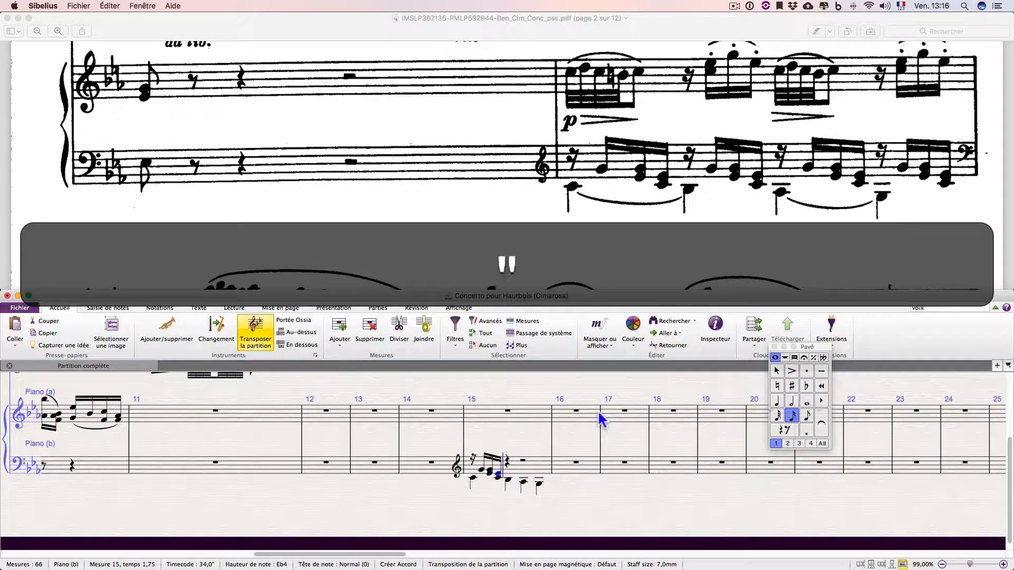
- Enter the same sixteenth figure (rest, G4, Eb4–G4, C4–Eb4) in voice 1 on beat 2 of bar 15
key("0")
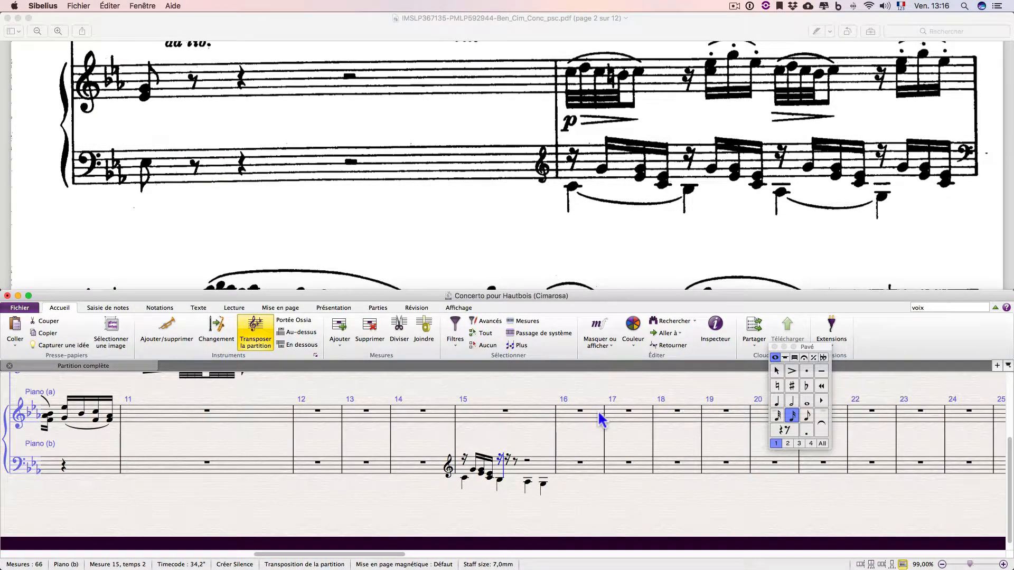
key("g")
key("super+Up")
key("quotedbl")
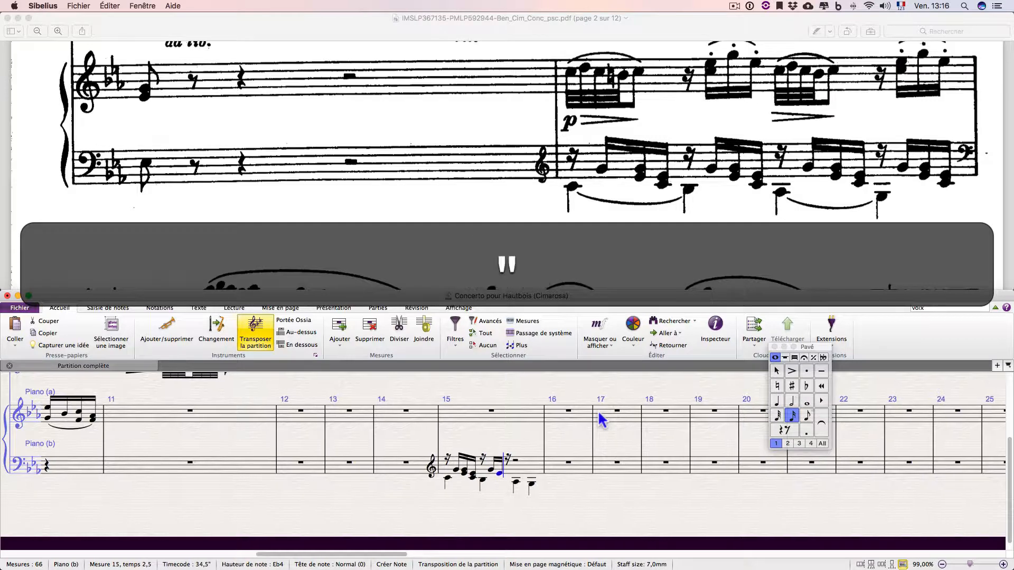
key("c")
key("quotedbl")
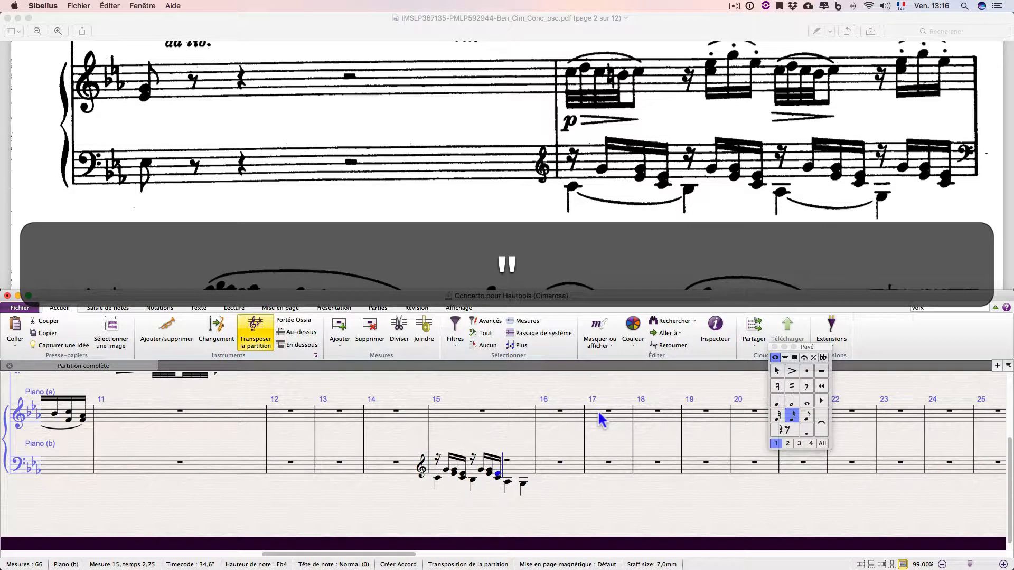
- Enter the sixteenth rest, G4 and chords Eb4–G4 and C4–Eb4 in voice 1 on beat 3 of bar 15, and end note input
key("0")
key("g")
key("super+Up")
key("super+e")
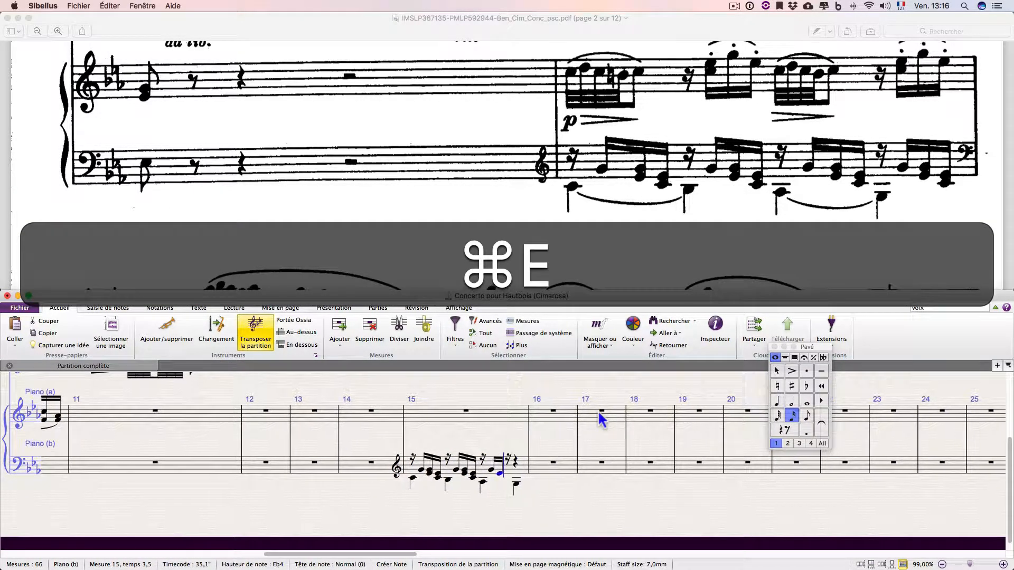
key("quotedbl")
key("c")
key("quotedbl")
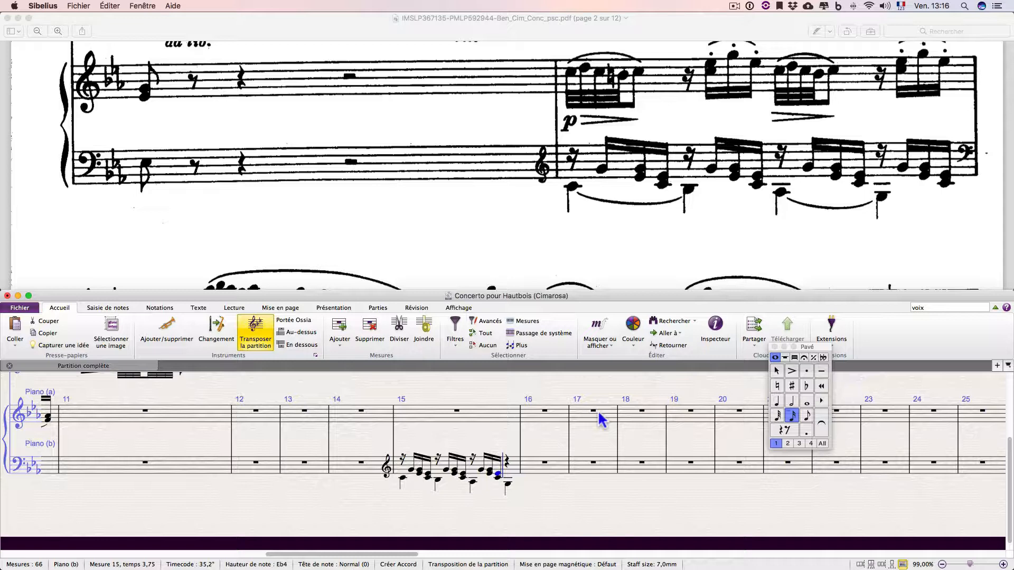
key("super+z")
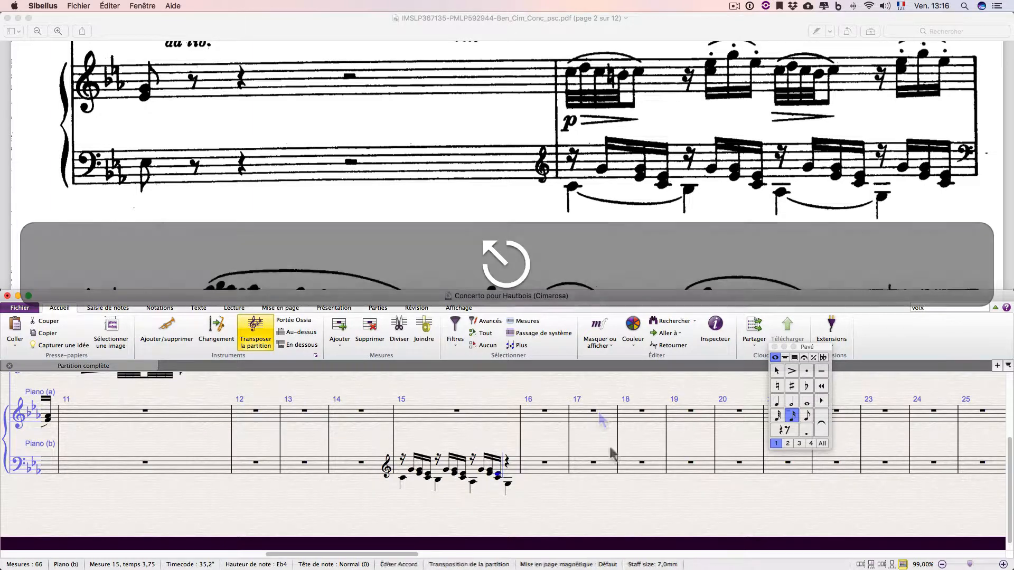
left_click(602, 488)
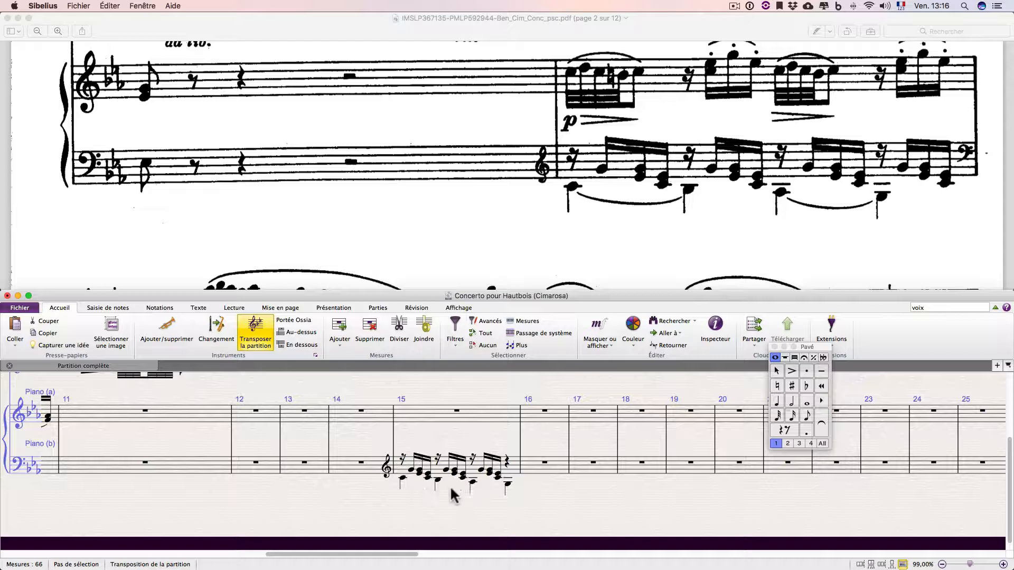
- Copy bar 15 of Piano (b) and paste all its voice 2 notes into voice 1 of bar 17 in Piano (a)
left_click(514, 467)
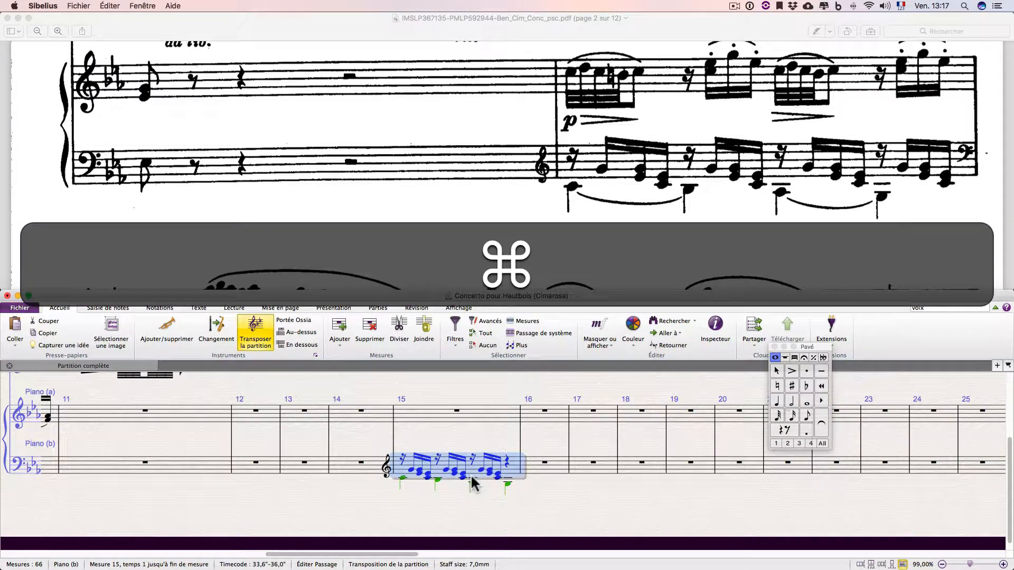
key("super+c")
left_click(594, 417)
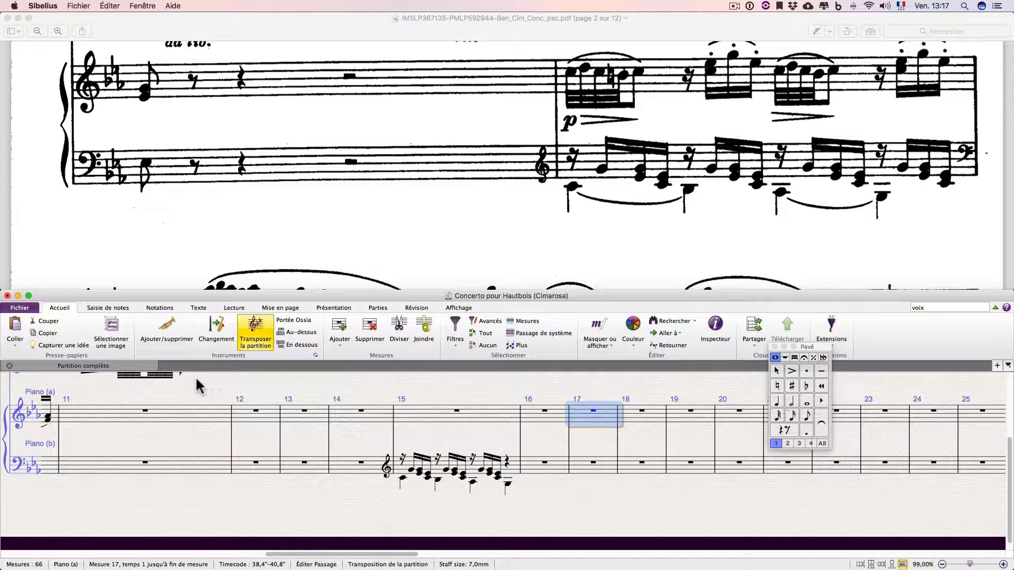
left_click(16, 344)
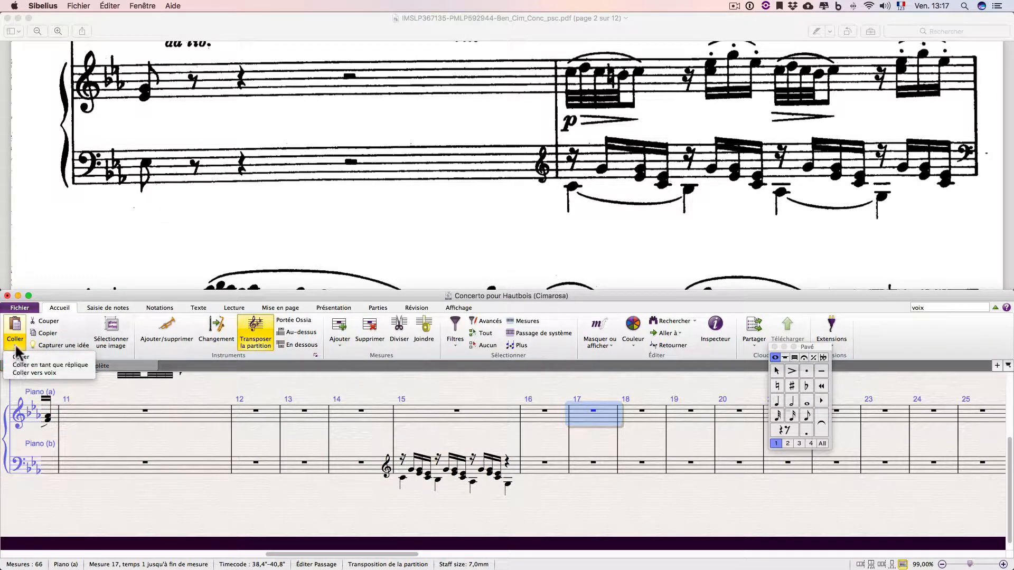
left_click(23, 370)
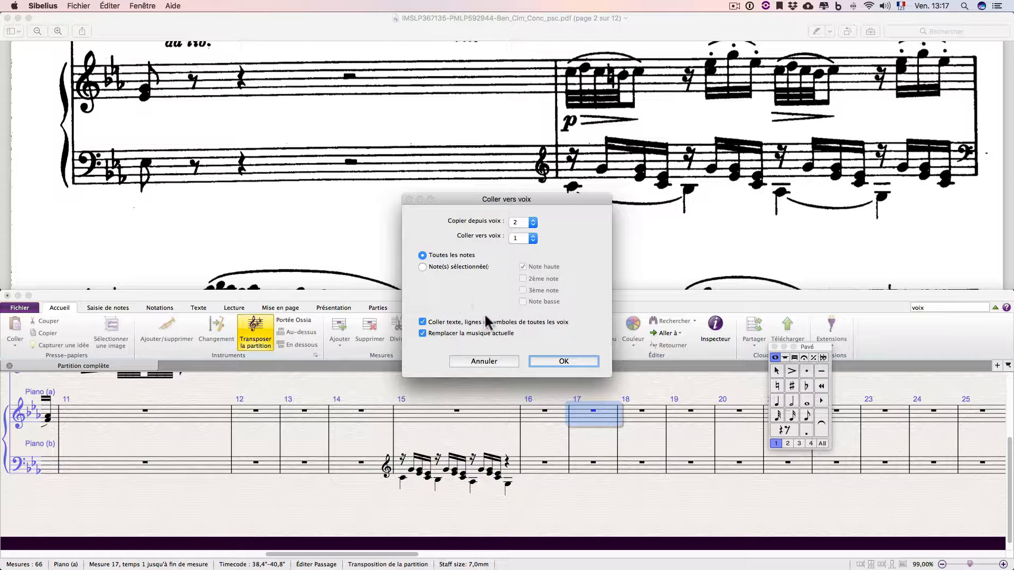
left_click(572, 359)
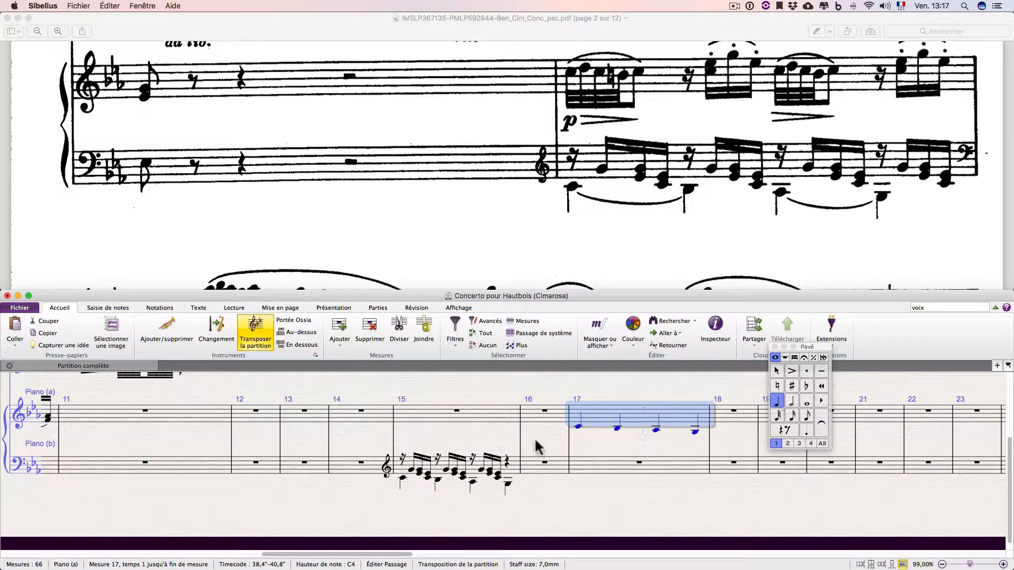
left_click(548, 486)
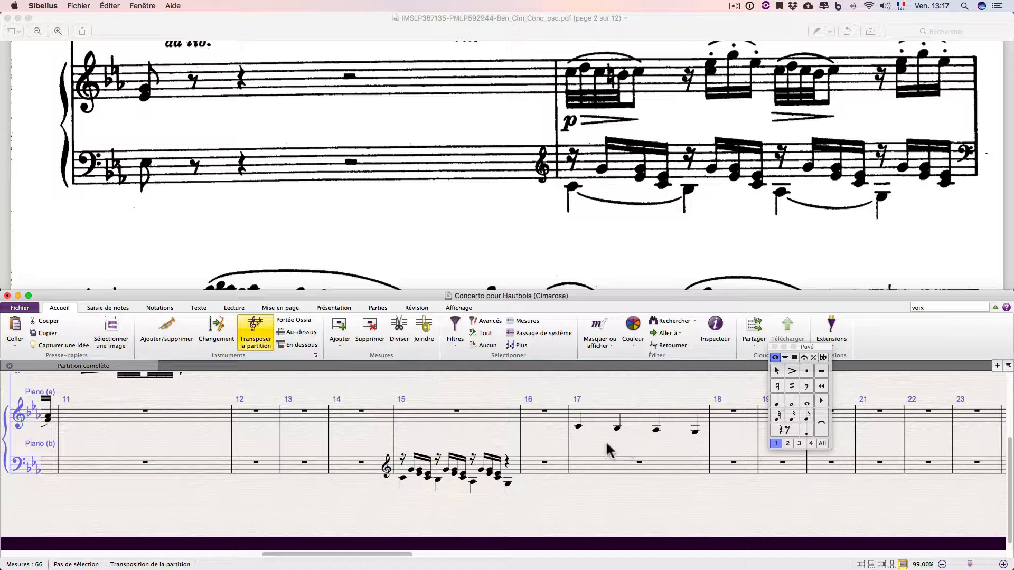
- Swap voices 1 and 2 throughout bar 15 of the Piano (b) staff
left_click(515, 473)
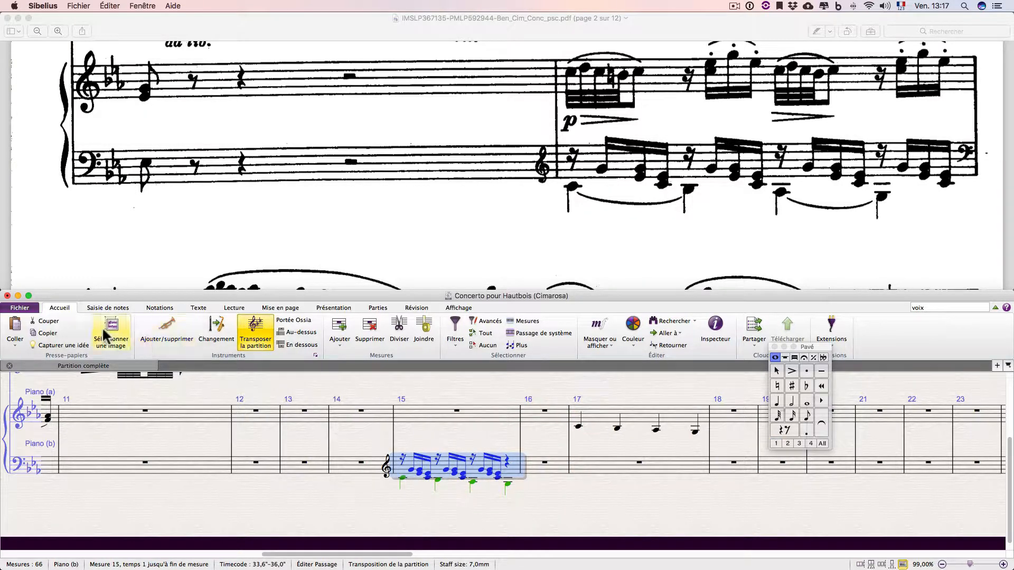
left_click(112, 309)
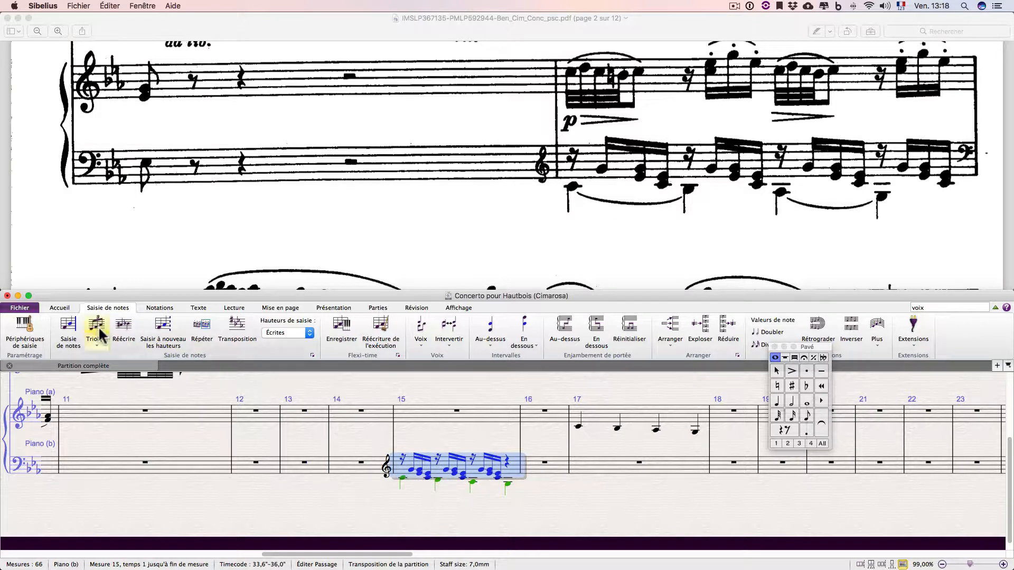
left_click(446, 343)
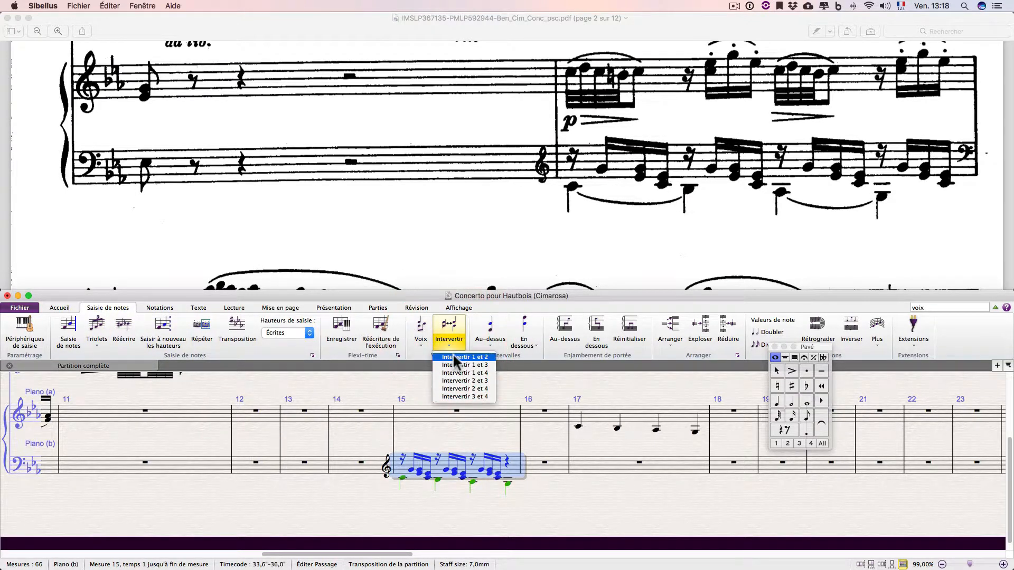
left_click(453, 357)
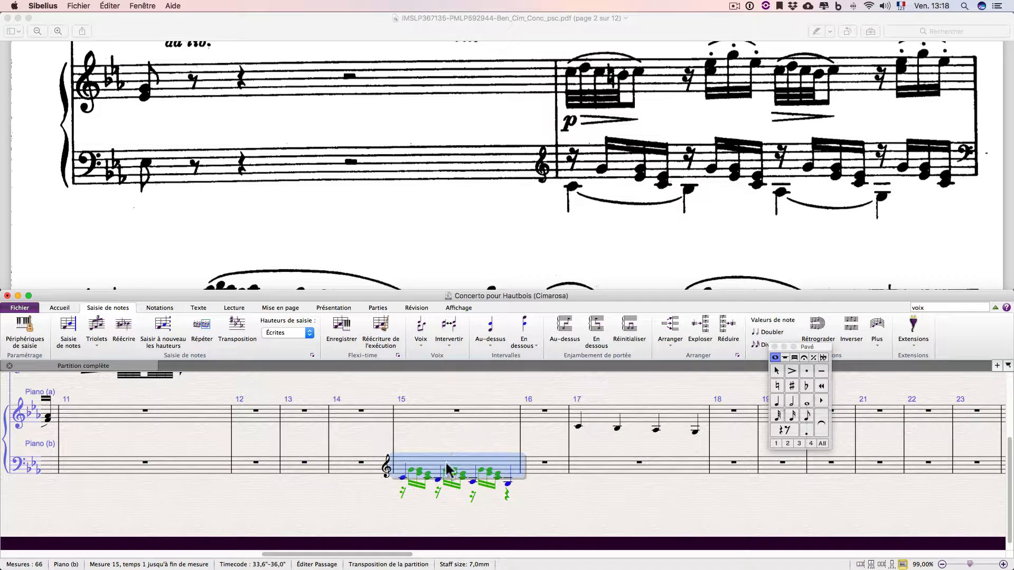
- Swap voices 1 and 2 in bar 15 back to their original arrangement and deselect the bar
scroll(449, 470, "up", 5)
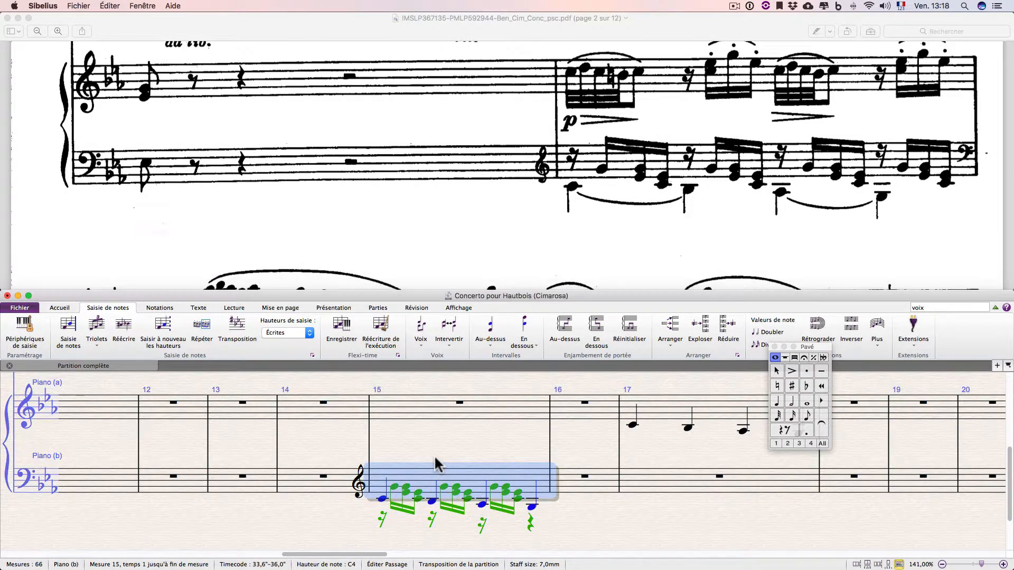
scroll(436, 464, "down", 2)
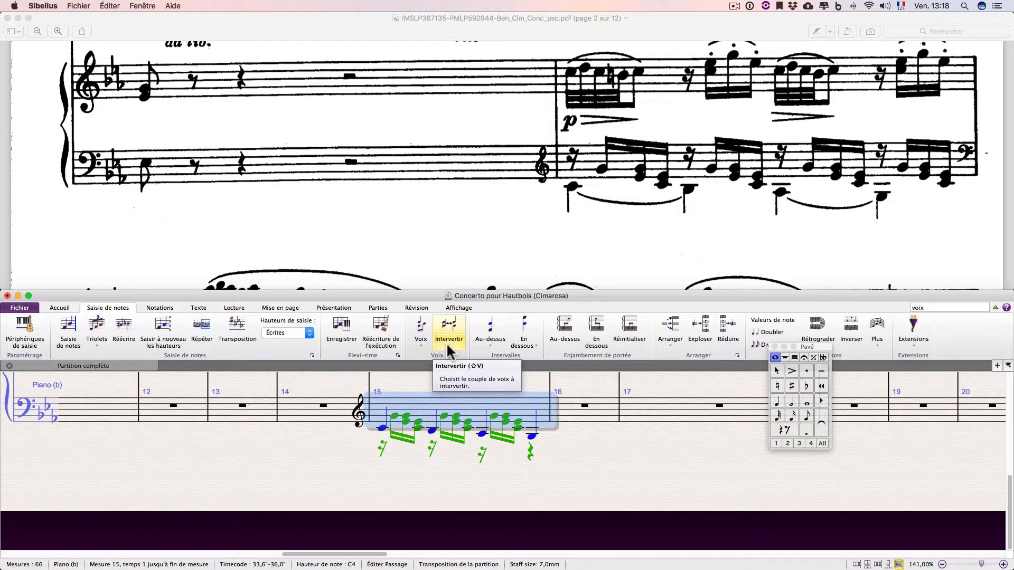
key("shift+v")
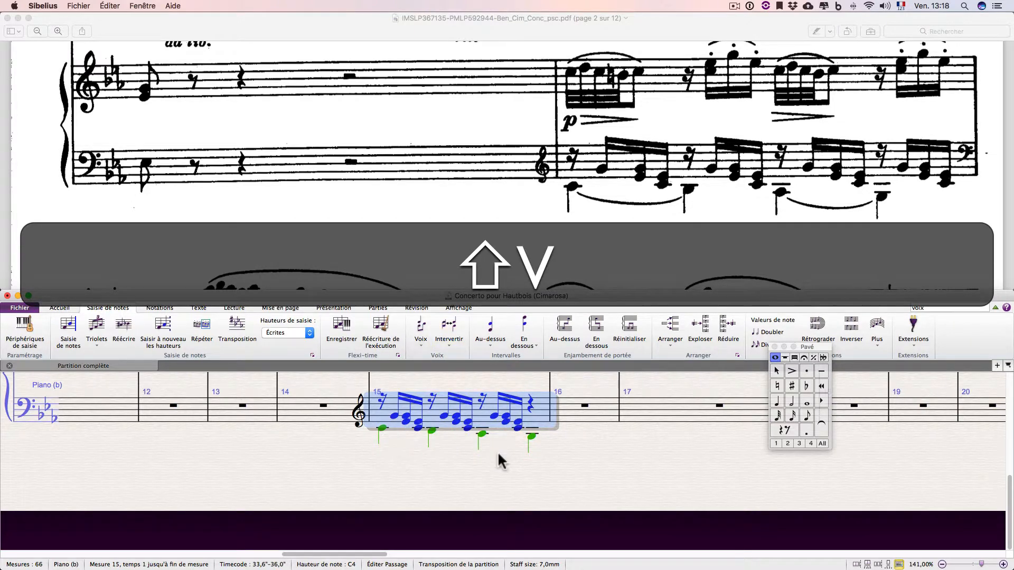
left_click(482, 470)
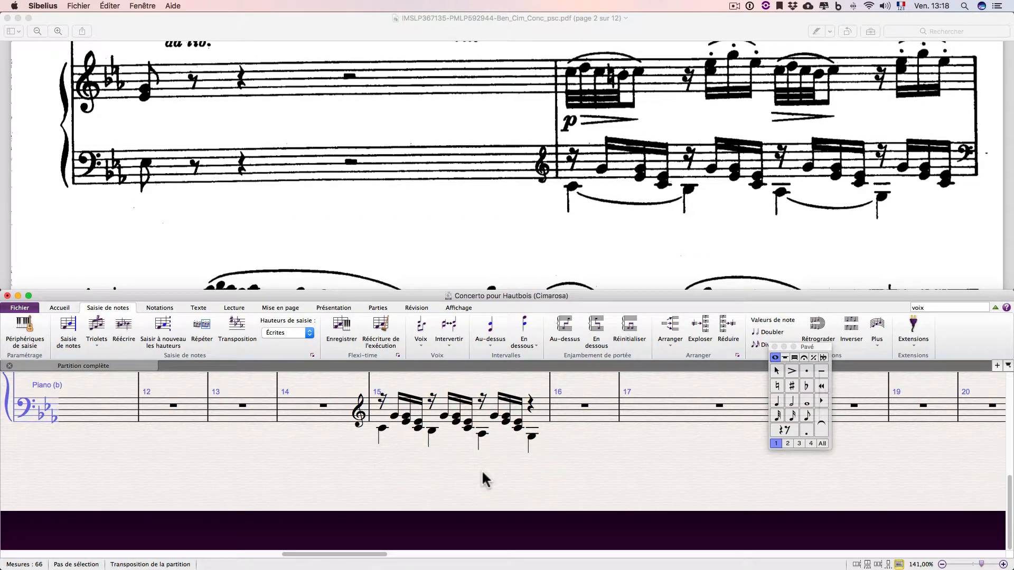